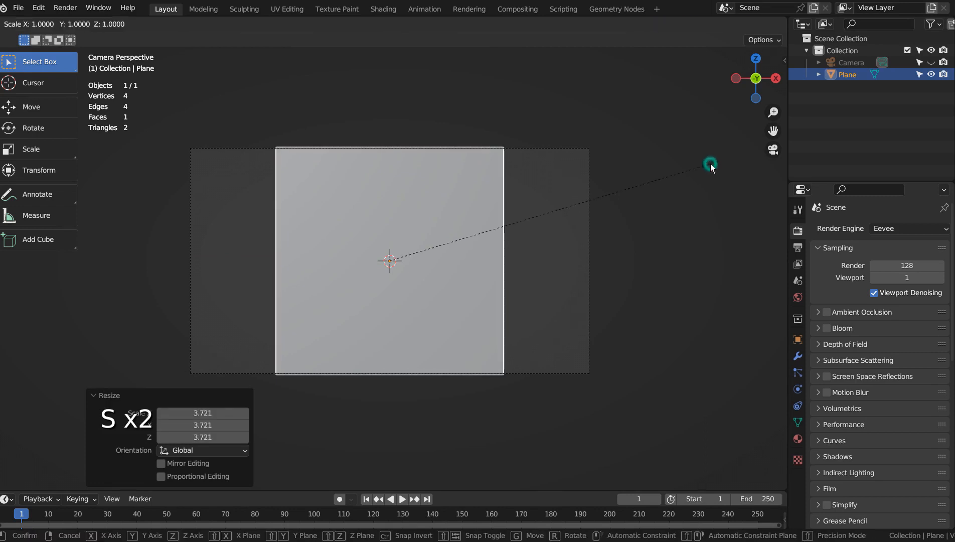
Scale the plane along the X axis by about 1.759 so it fills the camera frame's width.
key(x)
click(181, 186)
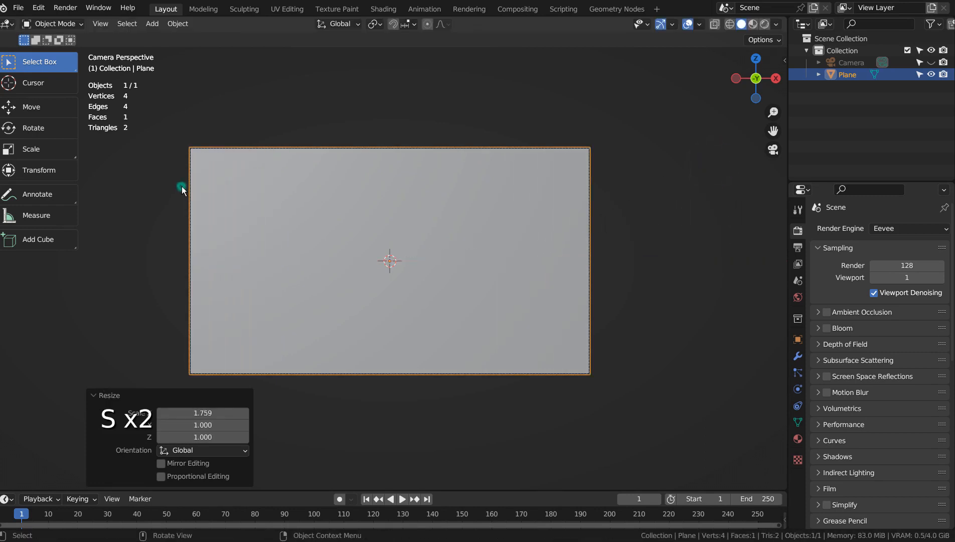
Switch to texture painting and add a Base Color paint slot named Plane Base Color, 1024 × 1024 px, generated as Blank.
click(337, 9)
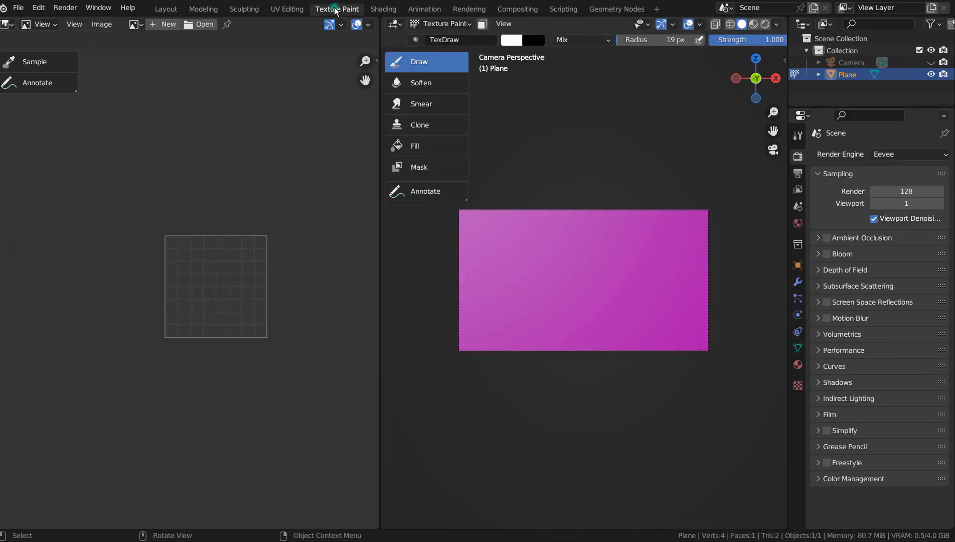
click(795, 135)
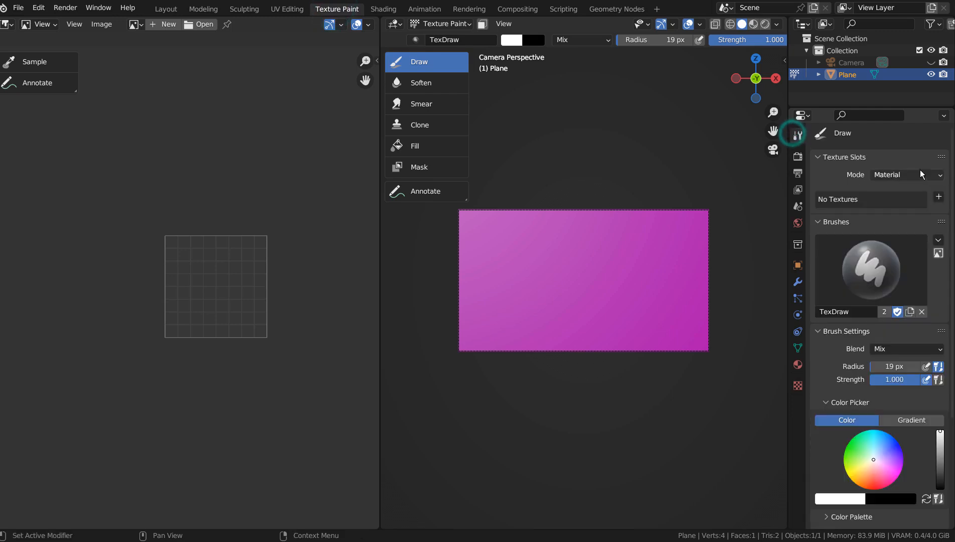
click(938, 196)
click(921, 208)
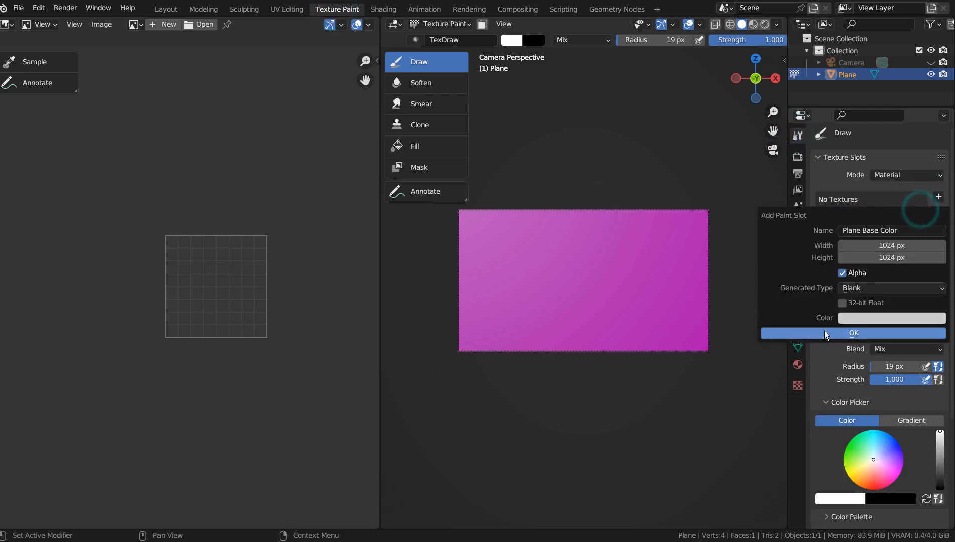
click(808, 333)
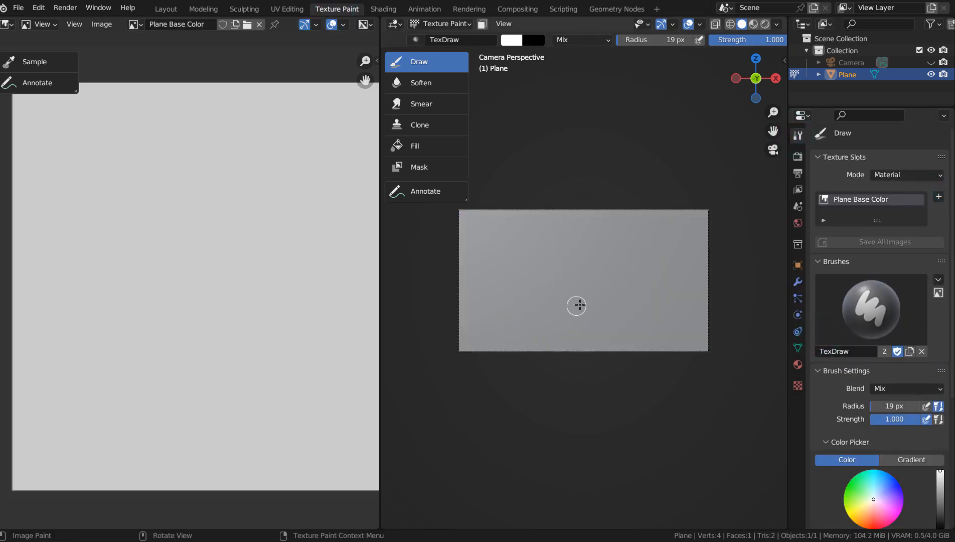
Set the Draw brush radius to 58 px and undo a trial stroke across the plane.
key(f)
click(600, 308)
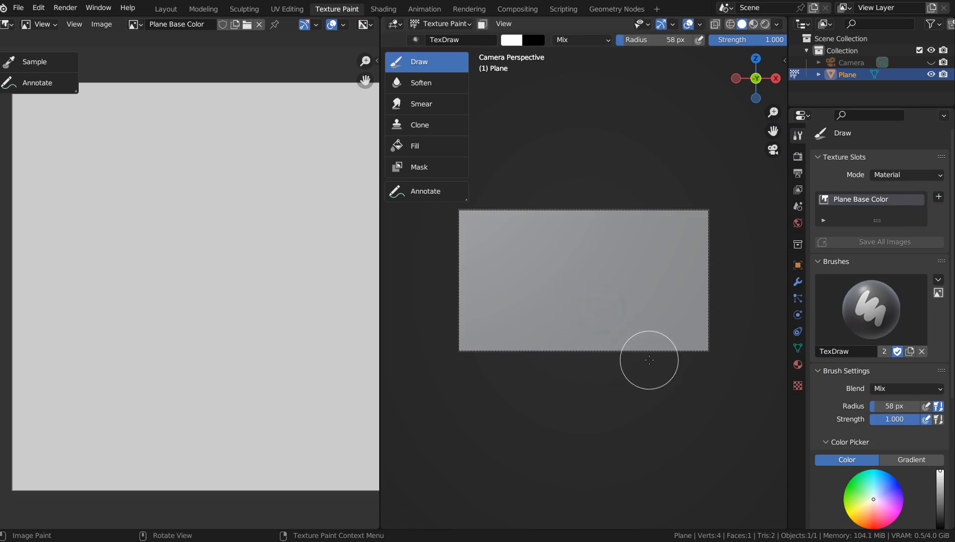
mouse_move(647, 359)
mouse_down()
mouse_move(603, 266)
mouse_move(586, 251)
mouse_move(542, 249)
mouse_move(507, 264)
mouse_move(601, 316)
mouse_move(612, 358)
mouse_move(593, 341)
mouse_move(583, 290)
mouse_move(559, 273)
mouse_up()
key(ctrl+z)
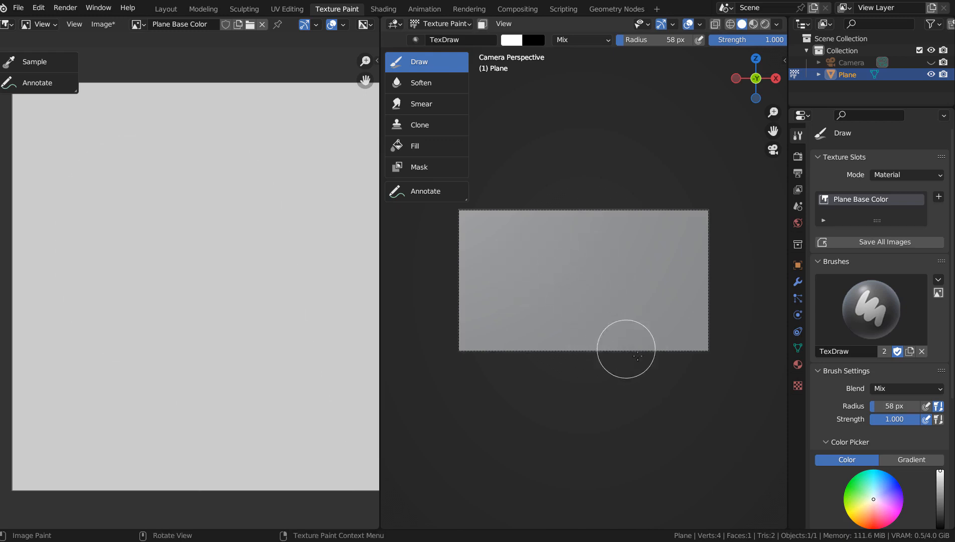
Paint a white horse head-and-neck silhouette on the plane, with the neck widening toward the lower edge, and render the image.
mouse_move(652, 361)
mouse_down()
mouse_move(600, 266)
mouse_move(581, 255)
mouse_move(510, 260)
mouse_up()
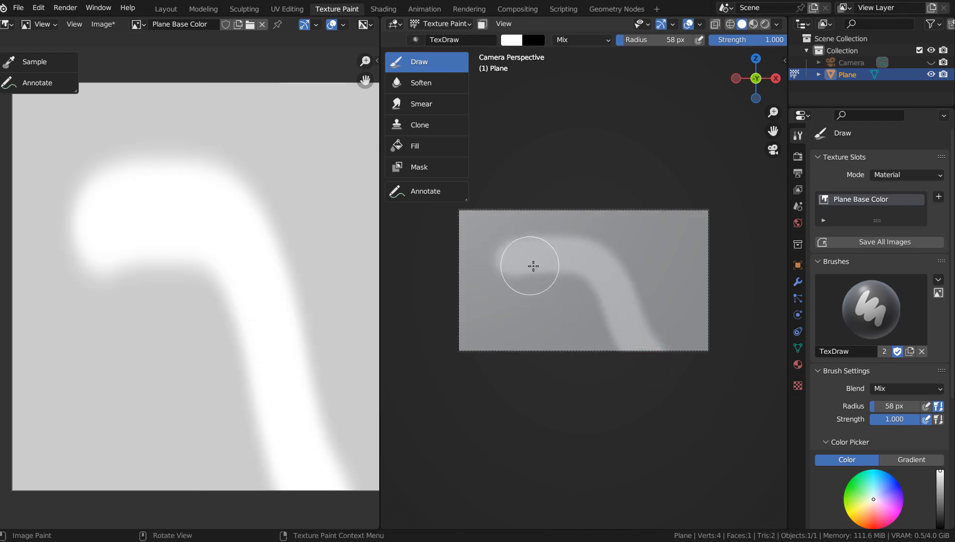
click(567, 271)
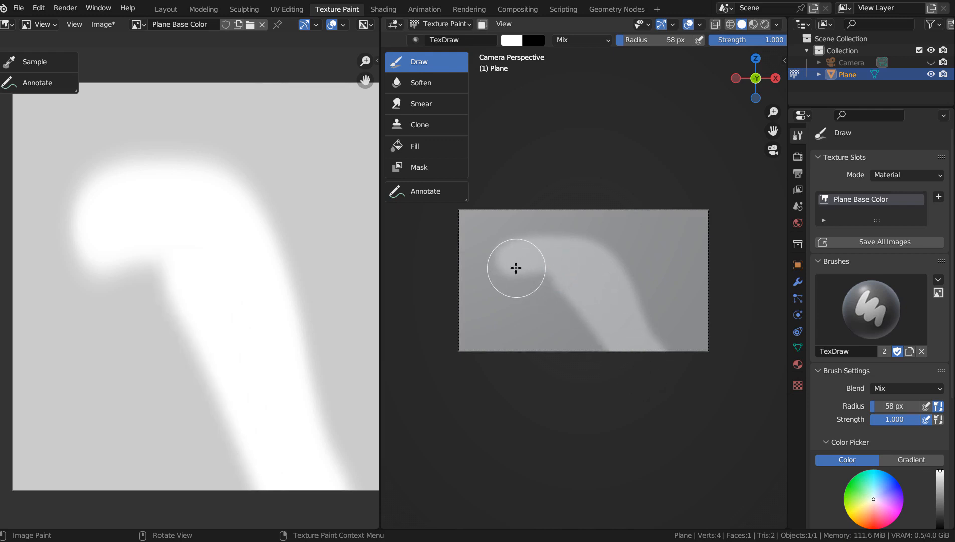
click(515, 266)
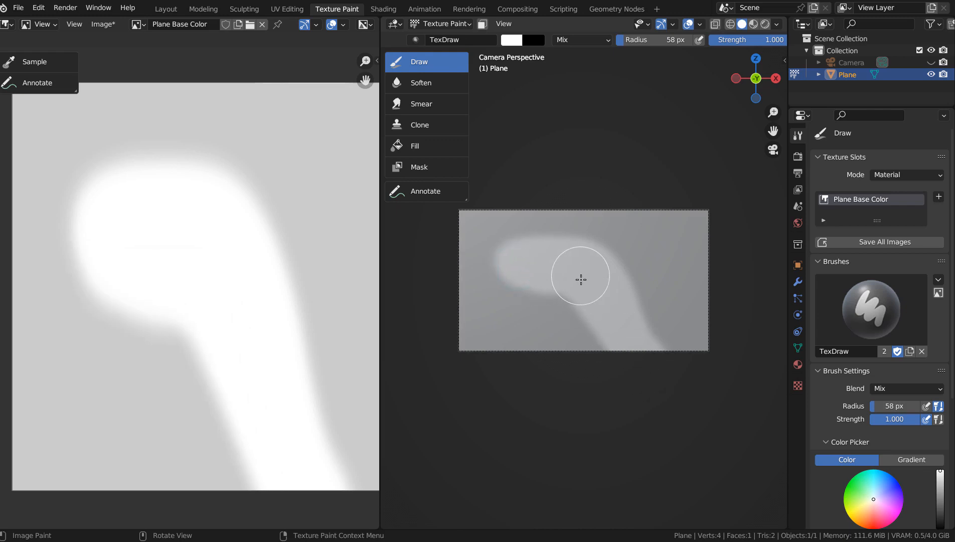
click(610, 316)
click(600, 301)
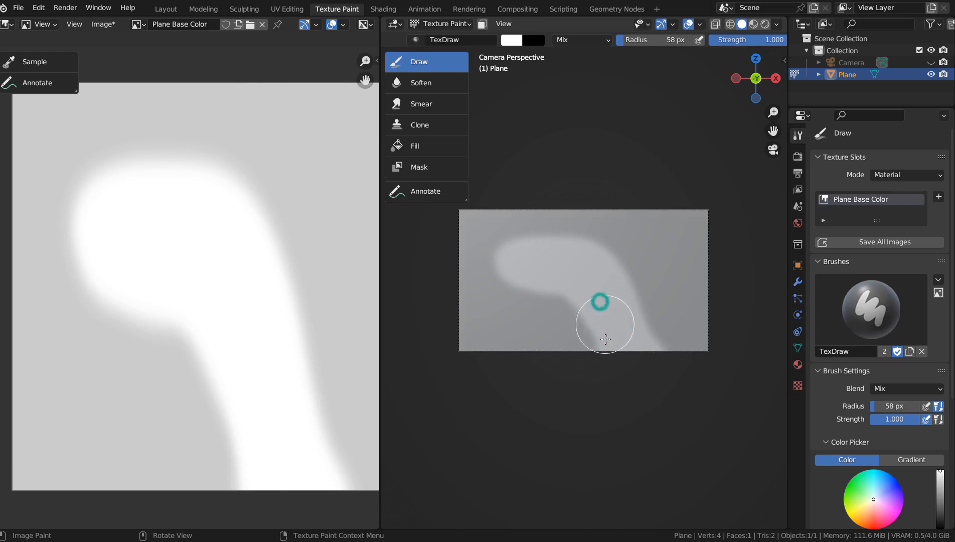
click(597, 320)
click(610, 277)
mouse_move(630, 313)
mouse_down()
mouse_move(672, 336)
mouse_move(733, 350)
mouse_up()
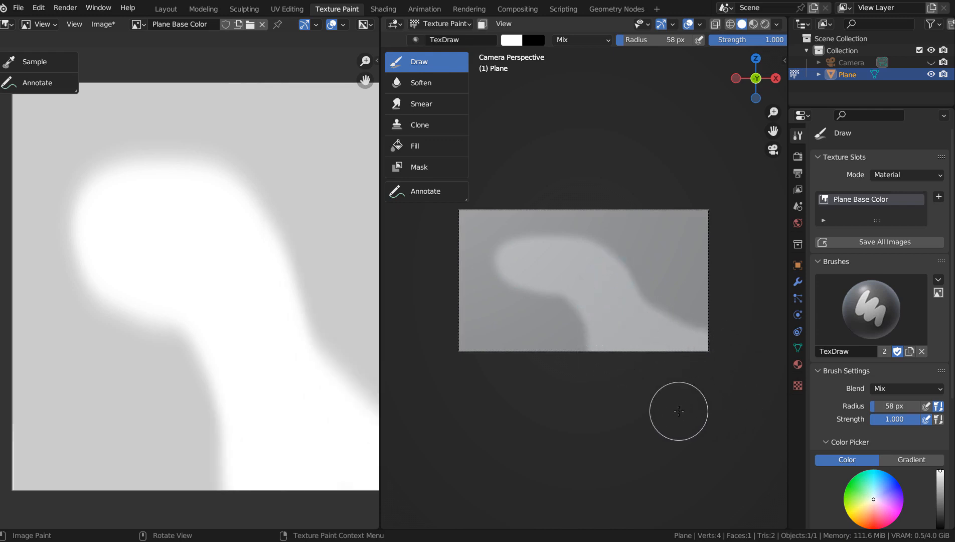
key(F12)
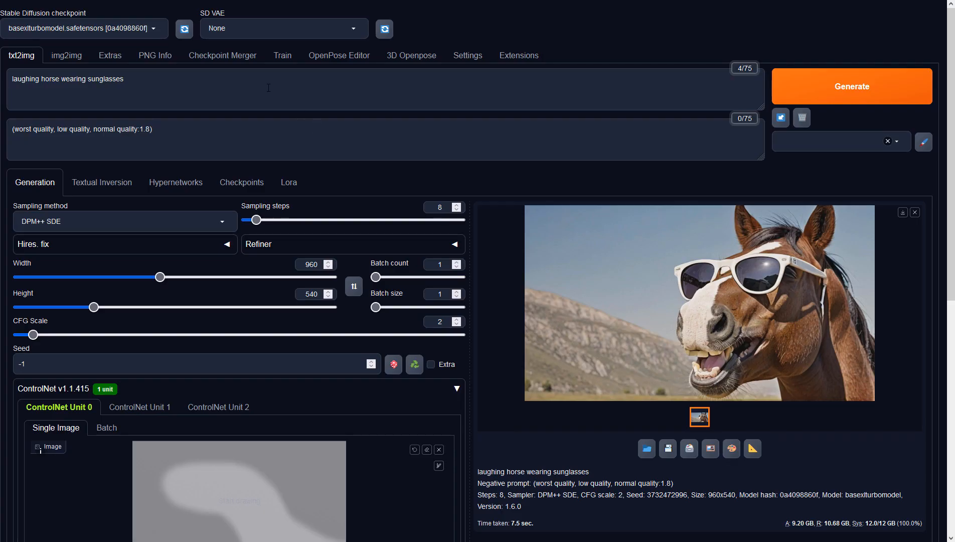
Switch to the Stable Diffusion web UI and check the txt2img prompt, negative prompt, width and height.
click(252, 82)
click(244, 129)
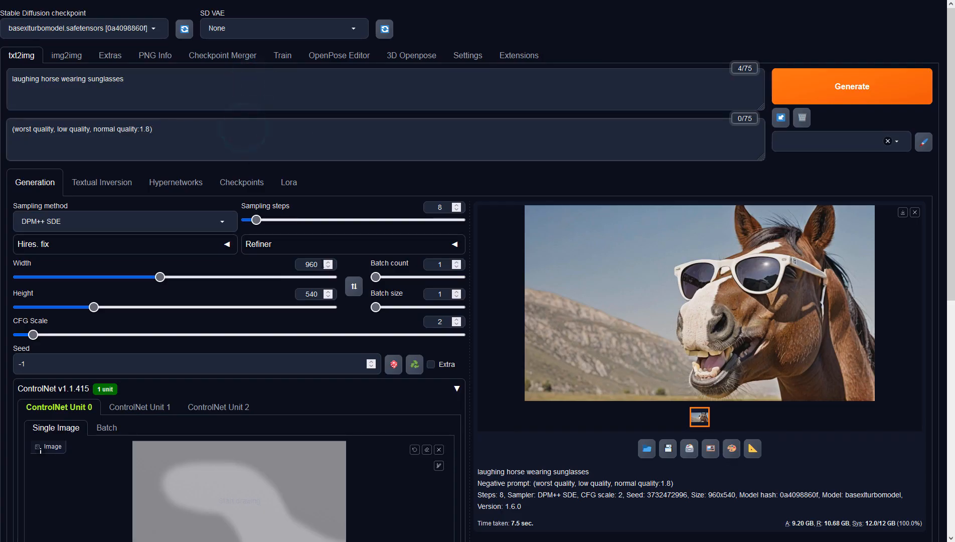
click(314, 264)
click(314, 294)
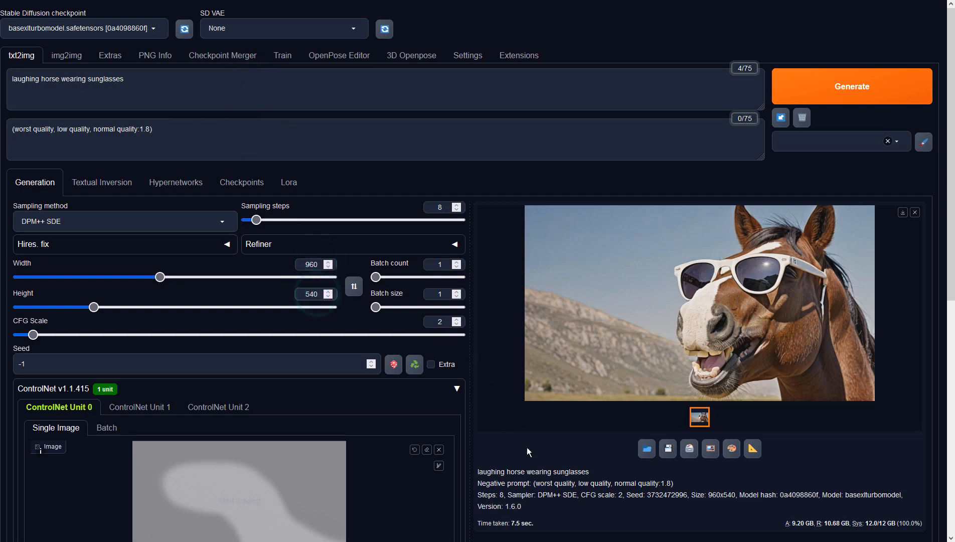
Set ControlNet Unit 0 to Depth with preprocessor none and the model sai_xl_depth_256lora [73ad23d1].
scroll(543, 458, down, 7)
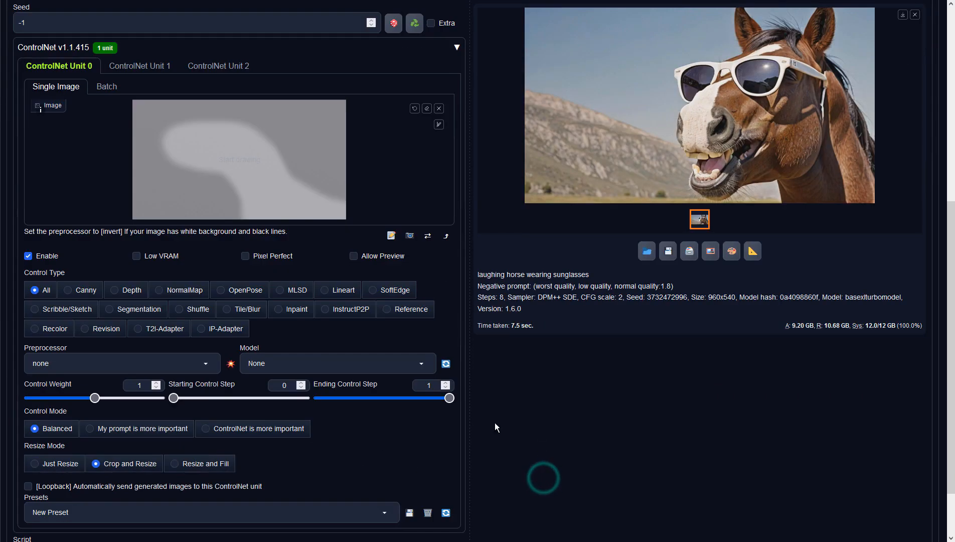
click(141, 291)
click(211, 364)
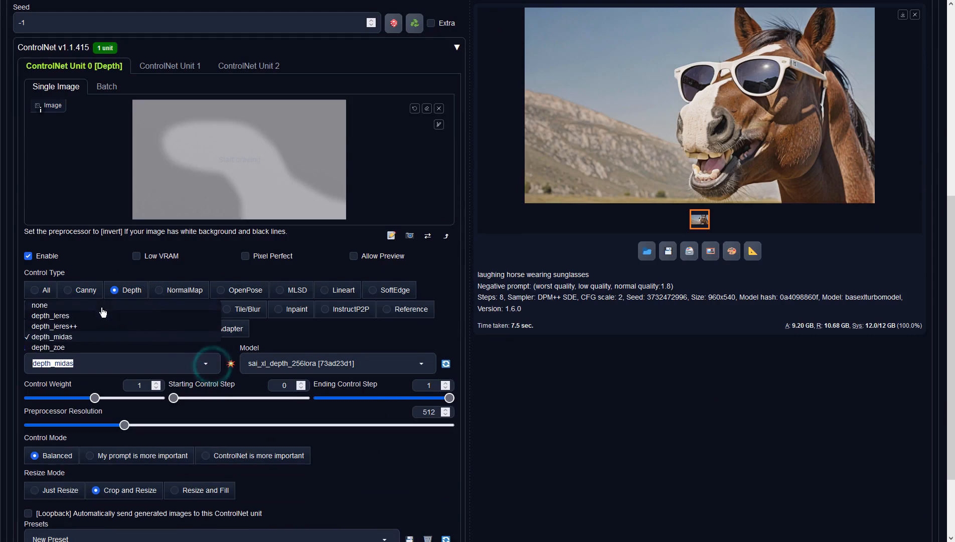
click(102, 307)
click(331, 362)
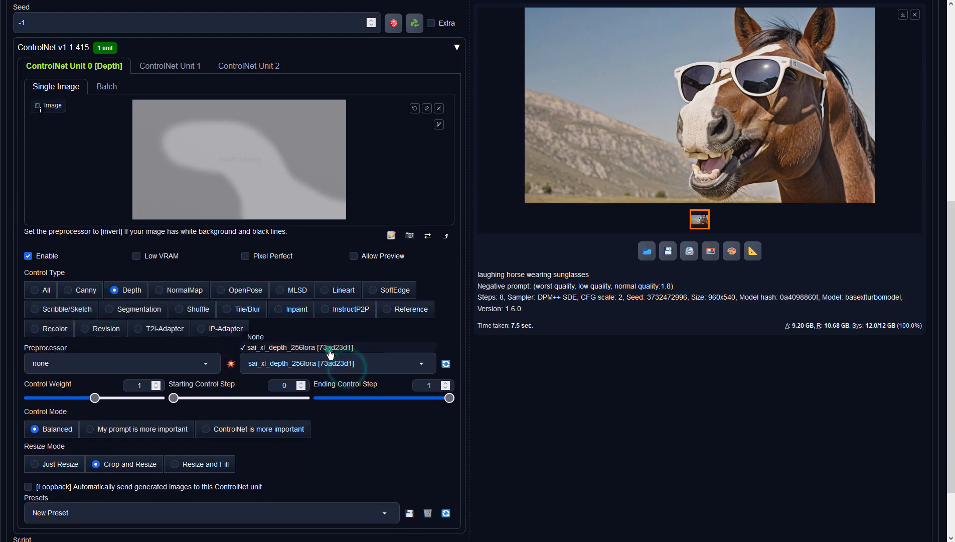
click(329, 348)
Generate the horse image from the depth-guided prompt and inspect the result enlarged.
scroll(574, 320, up, 7)
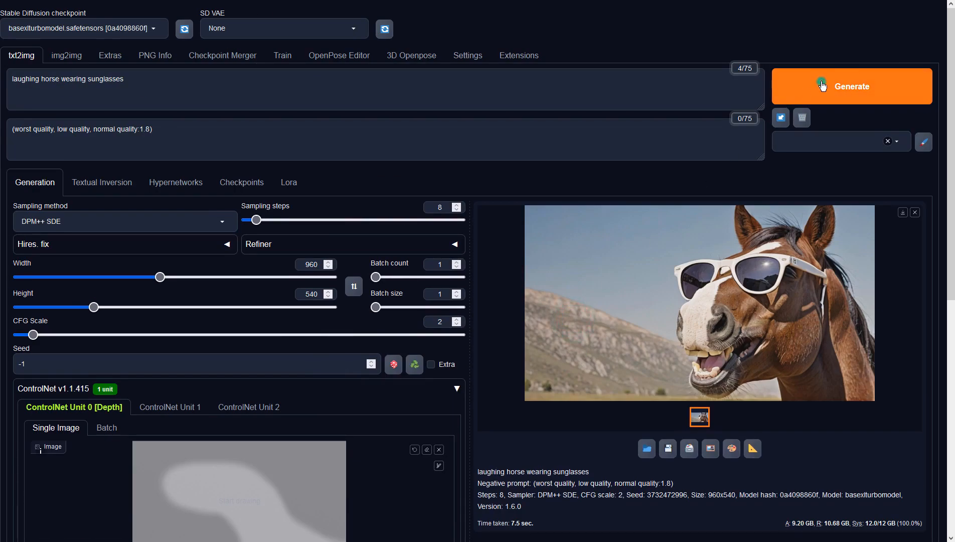
click(822, 86)
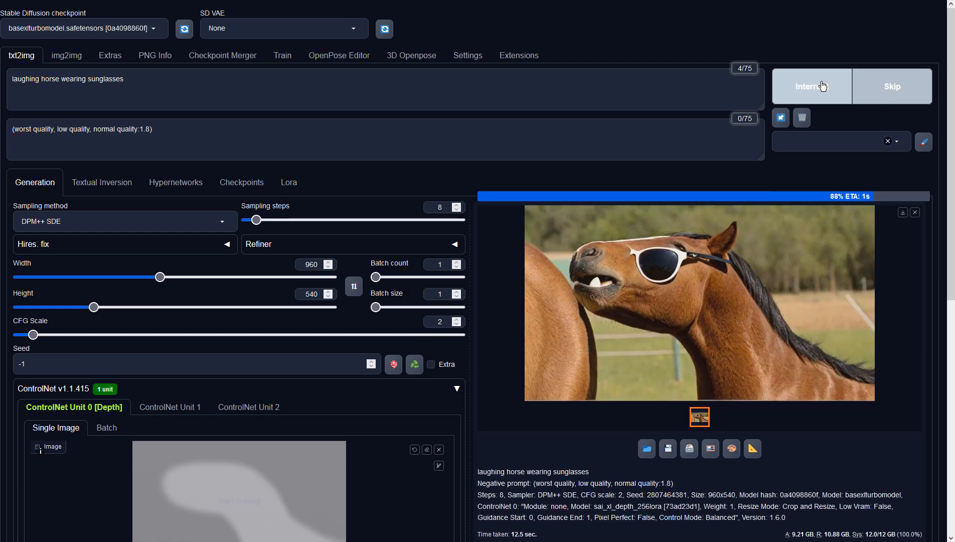
click(789, 274)
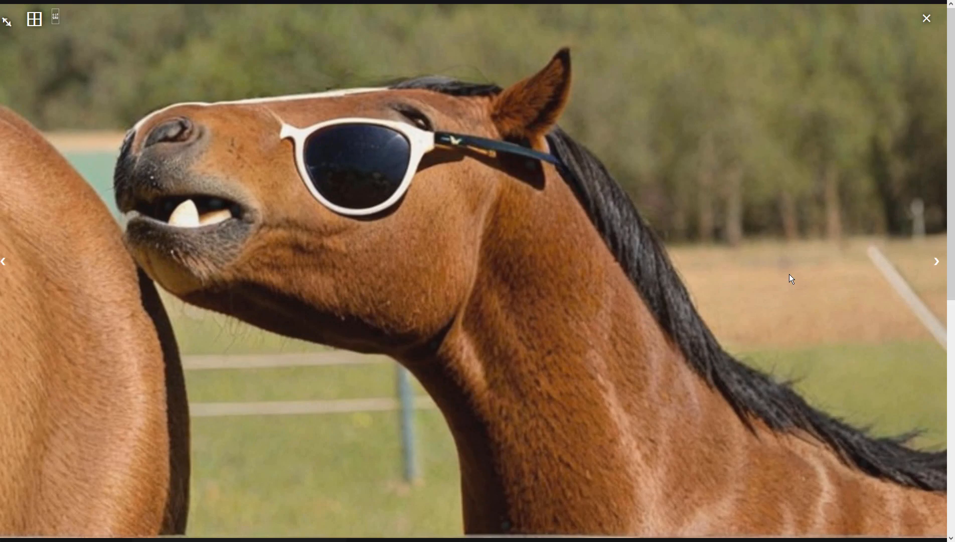
click(789, 275)
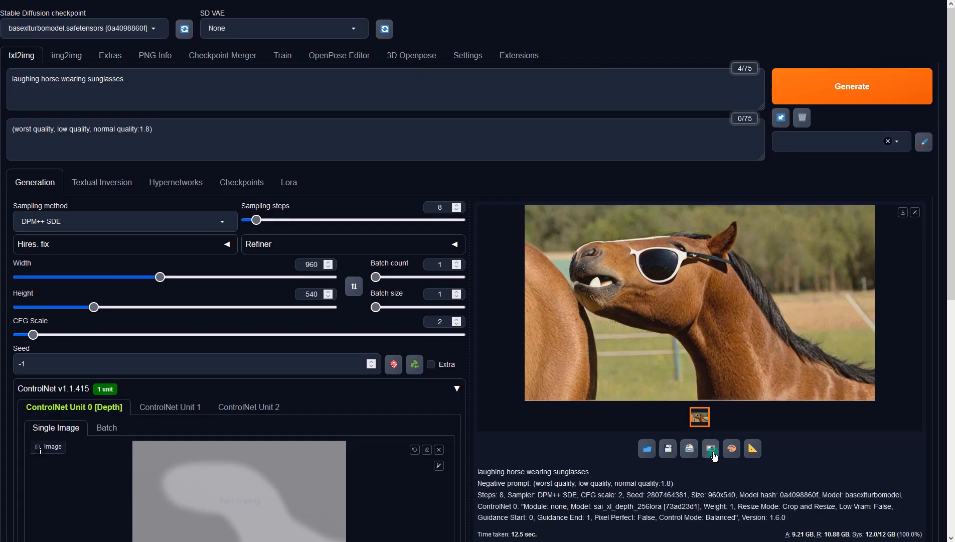
Send the generated image to img2img and set the sampling method to DPM++ SDE and the CFG scale to 2.
click(713, 452)
scroll(360, 356, down, 6)
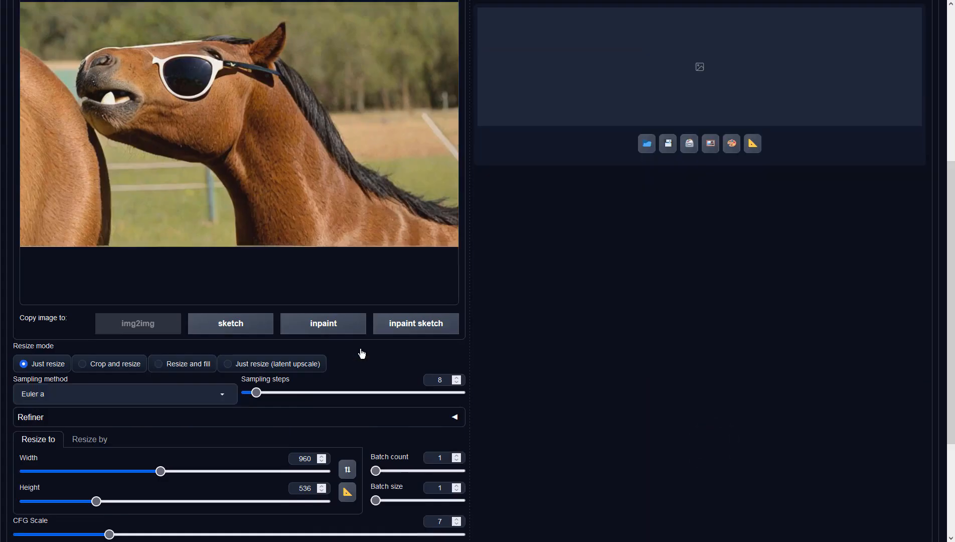
click(188, 381)
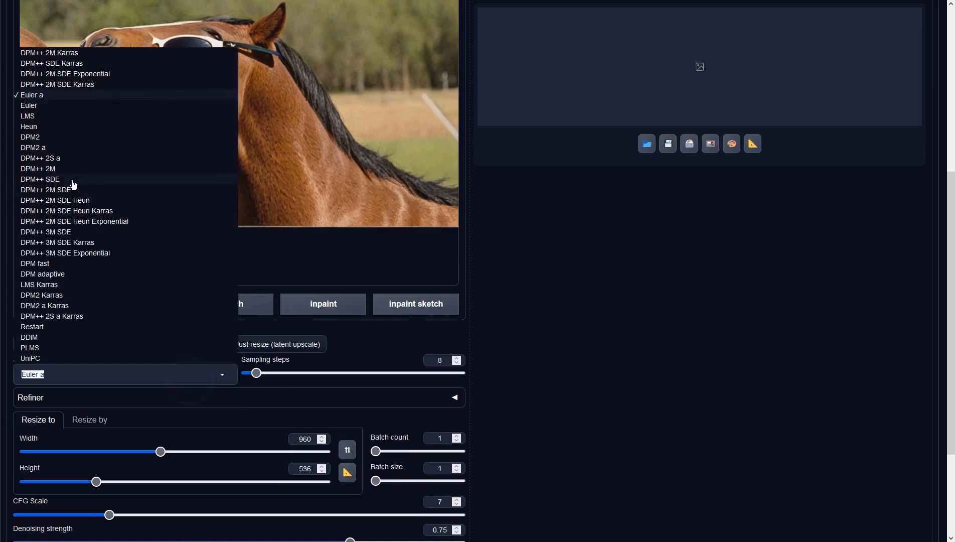
click(72, 179)
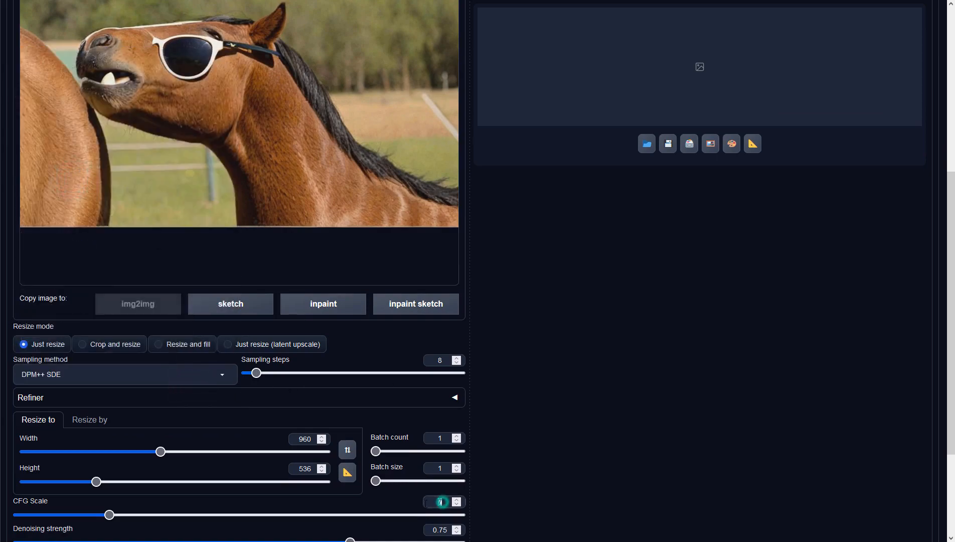
click(635, 458)
Generate an img2img variation of the horse and inspect it enlarged.
scroll(636, 458, up, 6)
click(834, 75)
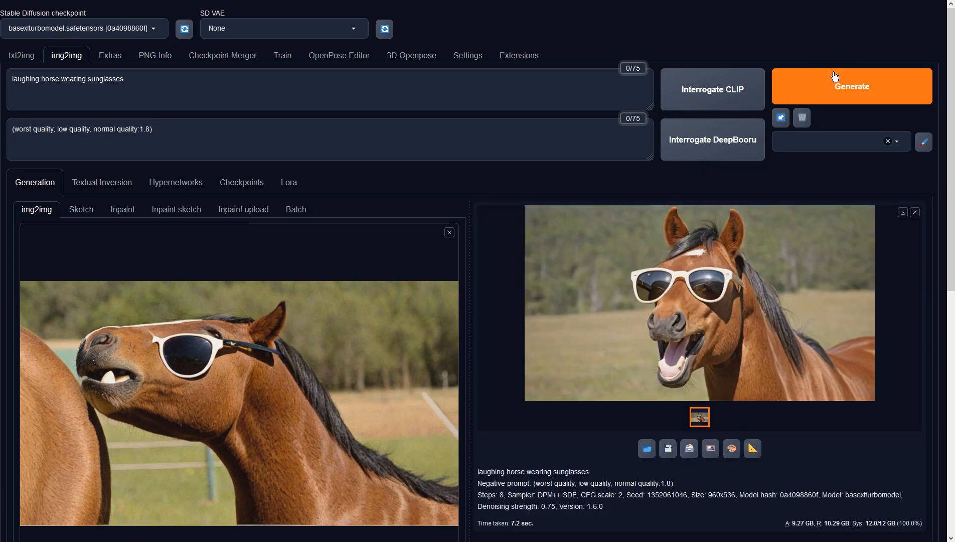
click(796, 256)
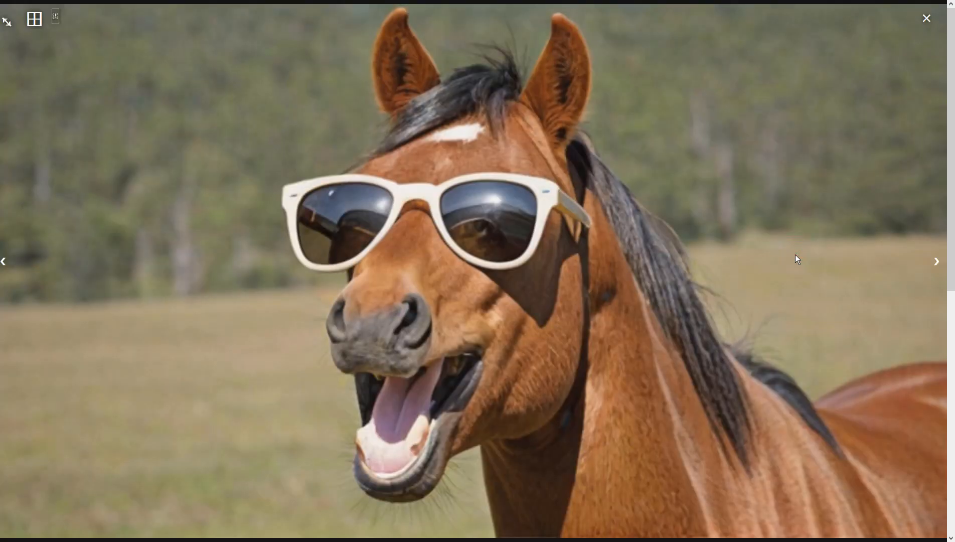
click(796, 256)
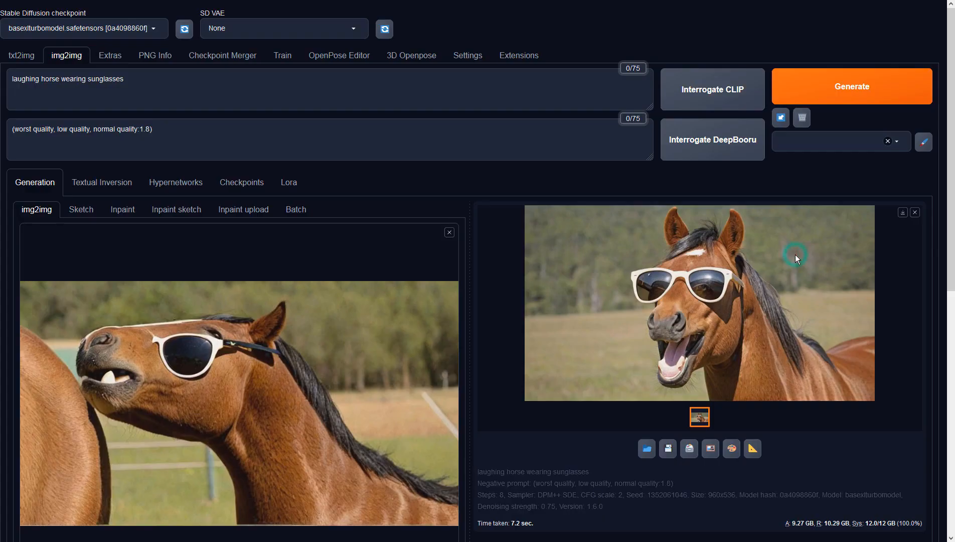
Send the new variation to img2img as the source image and append ", showing teeth" to the prompt.
click(710, 449)
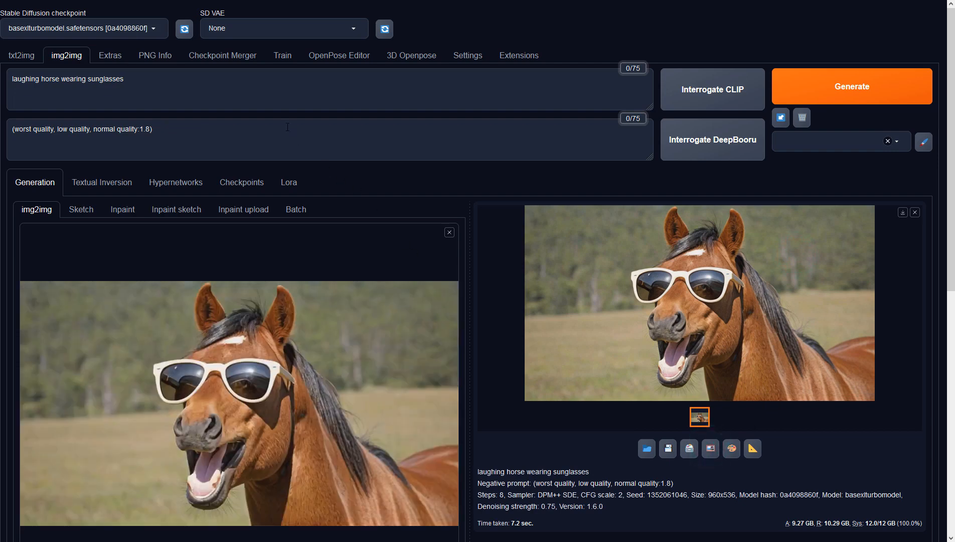
scroll(287, 127, down, 4)
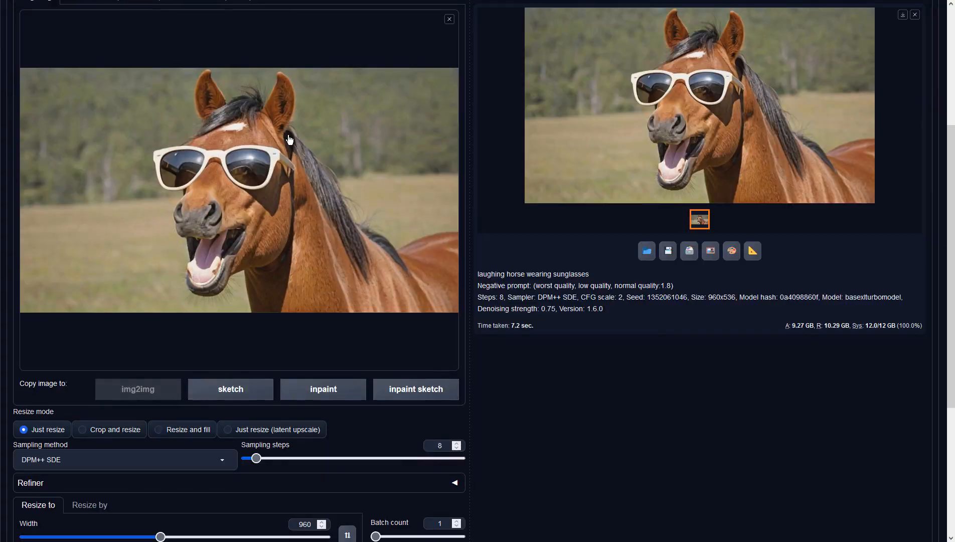
scroll(289, 139, up, 4)
click(281, 90)
text(, showing teeth)
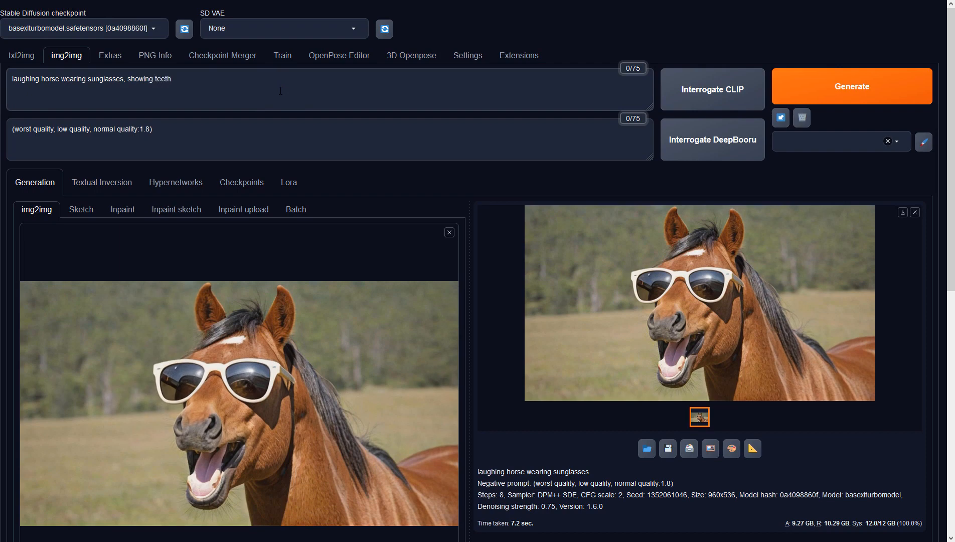
Generate another img2img image with the extended prompt and view the result at full size.
click(901, 79)
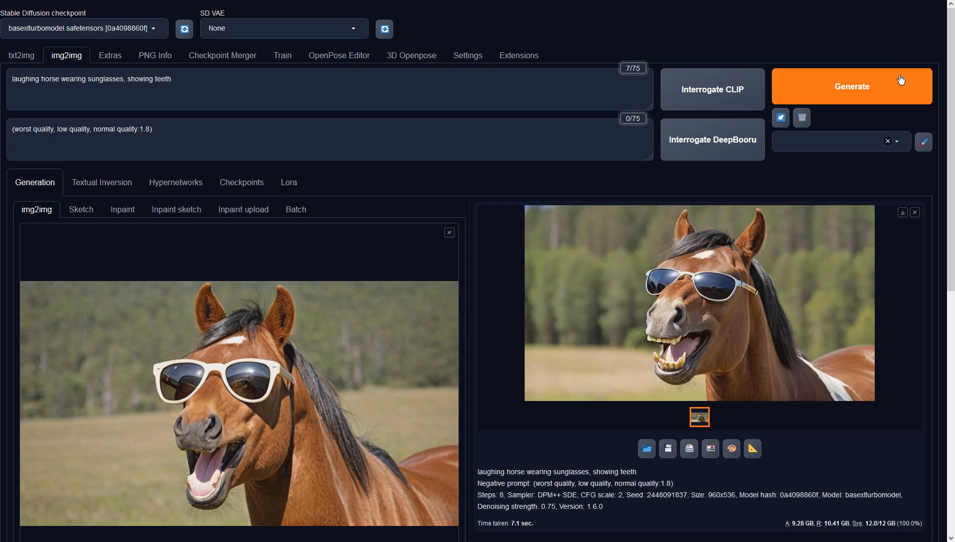
click(801, 235)
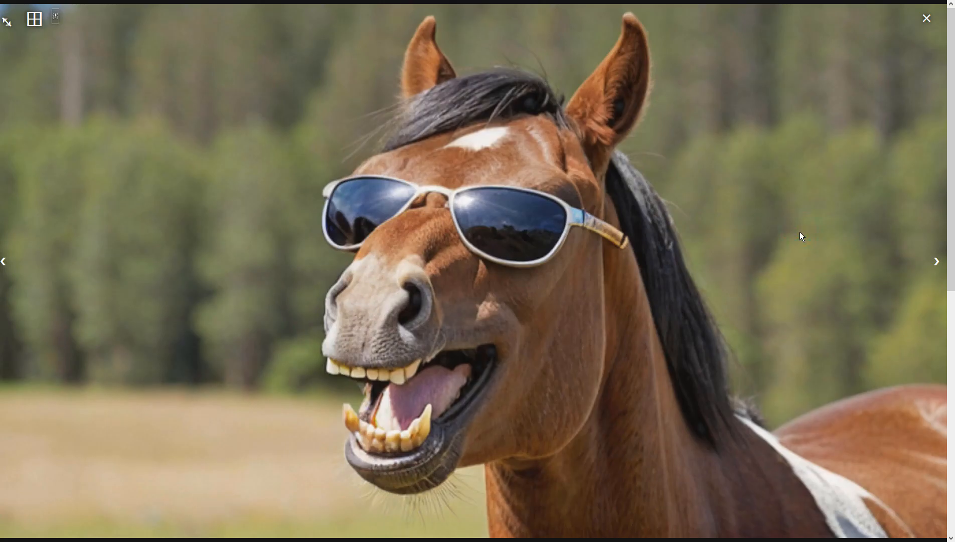
click(800, 233)
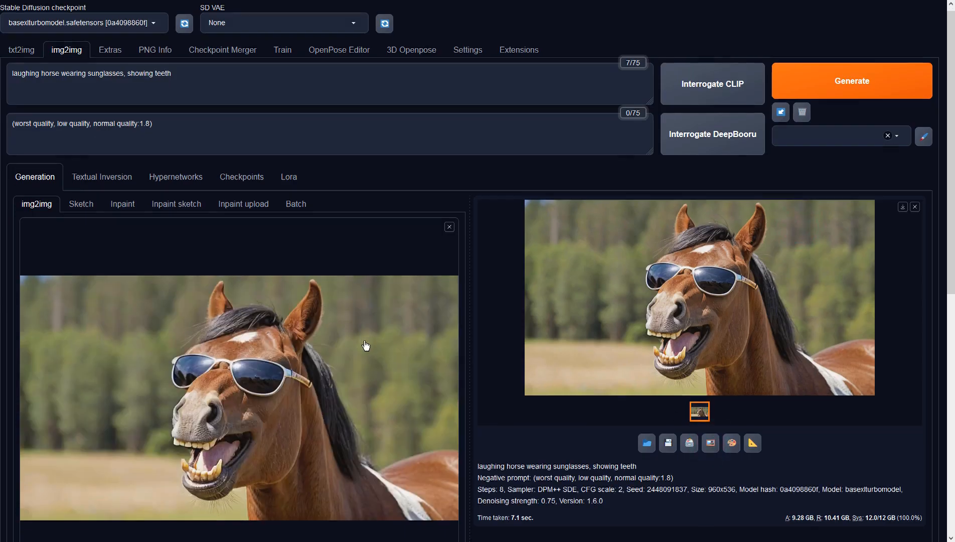
Increase the batch count and generate a batch of img2img variations of the laughing horse.
scroll(402, 354, down, 4)
click(456, 392)
click(456, 392)
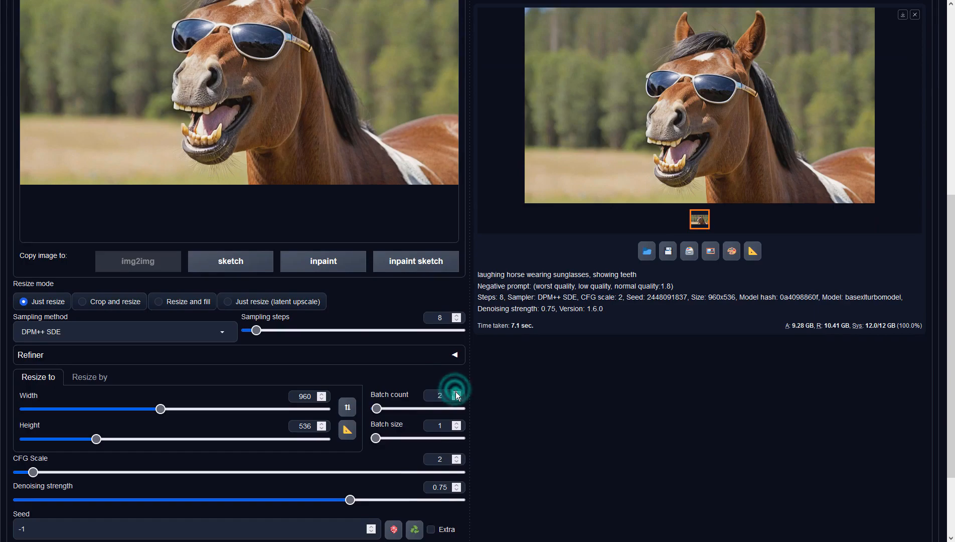
click(456, 393)
scroll(646, 376, up, 4)
click(863, 85)
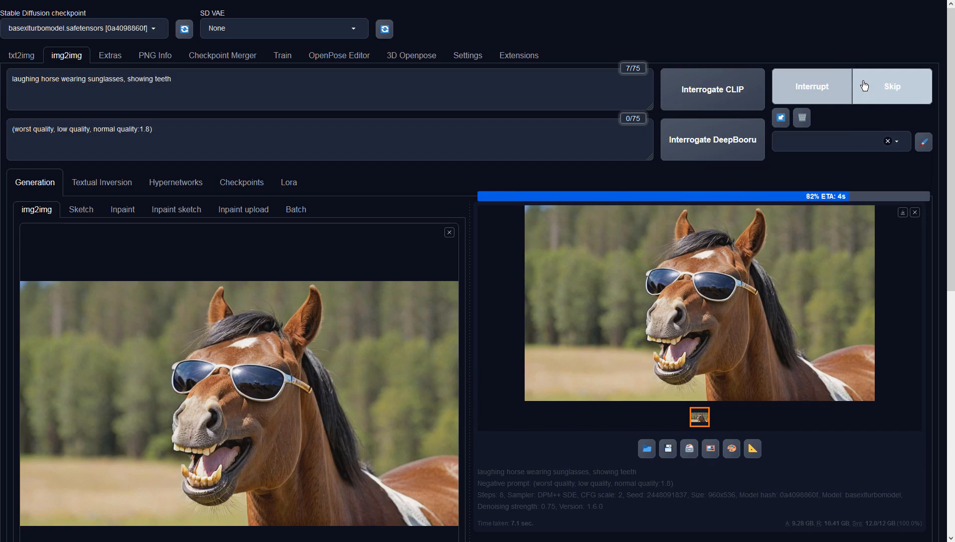
View the generated horse variations one after another at full size to compare them.
click(784, 260)
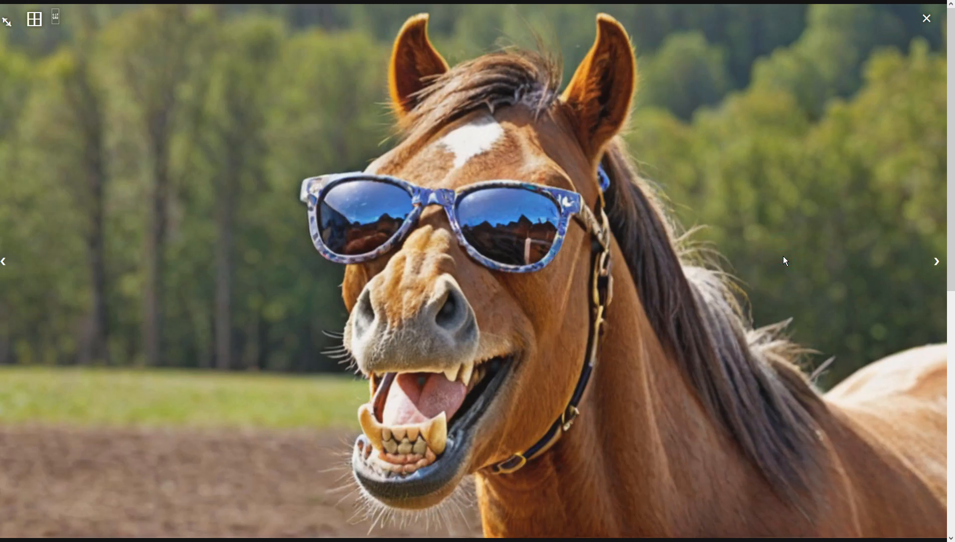
click(934, 262)
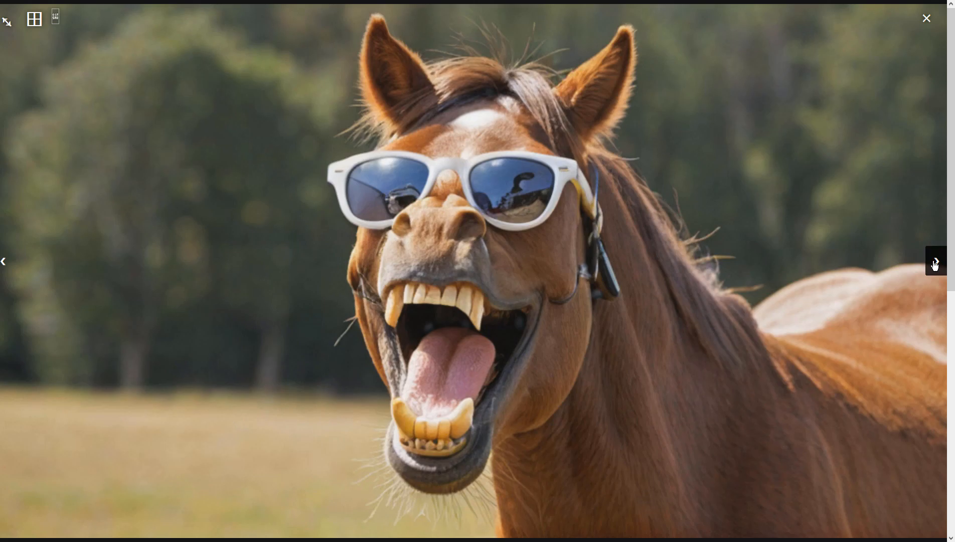
click(935, 261)
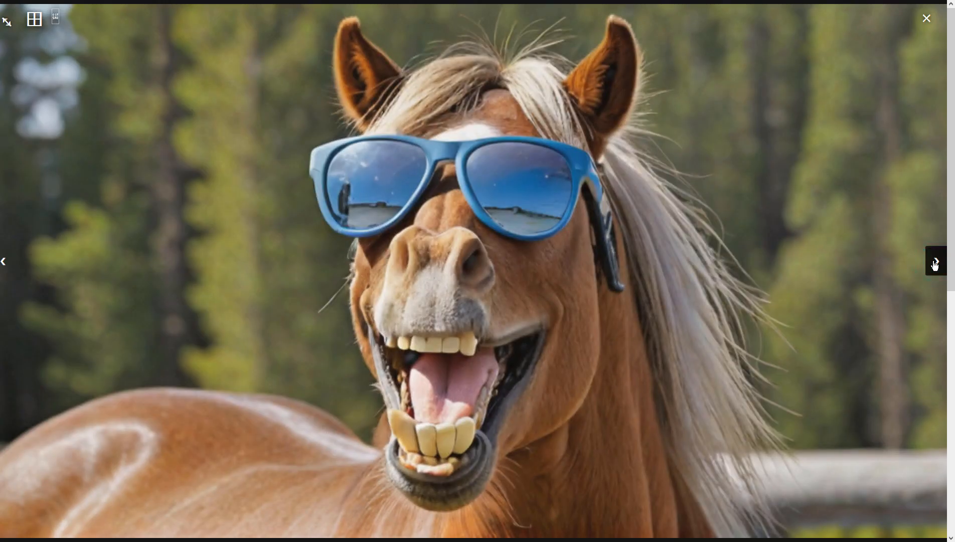
click(935, 261)
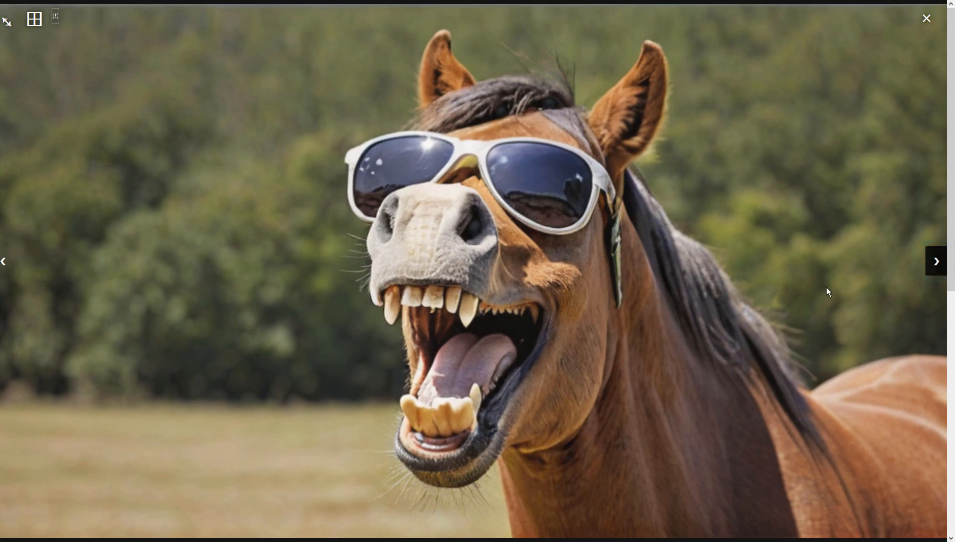
click(8, 261)
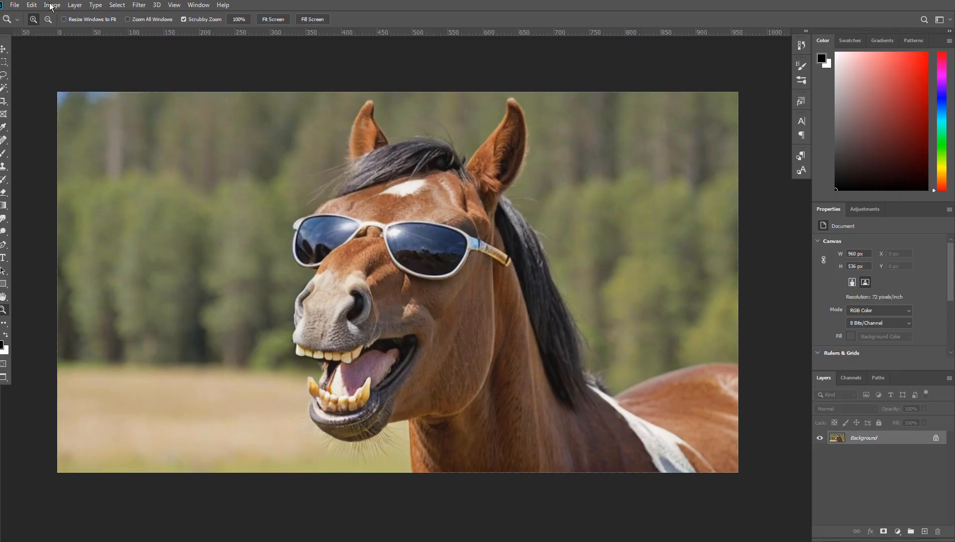
In Photoshop, apply a Vibrance adjustment to the horse image with vibrance +83 and saturation +31.
click(50, 6)
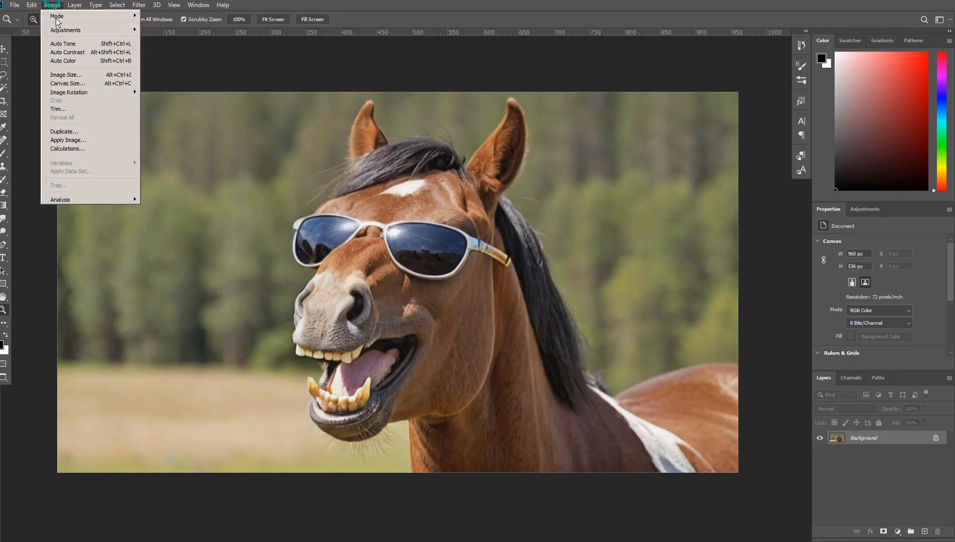
mouse_move(100, 30)
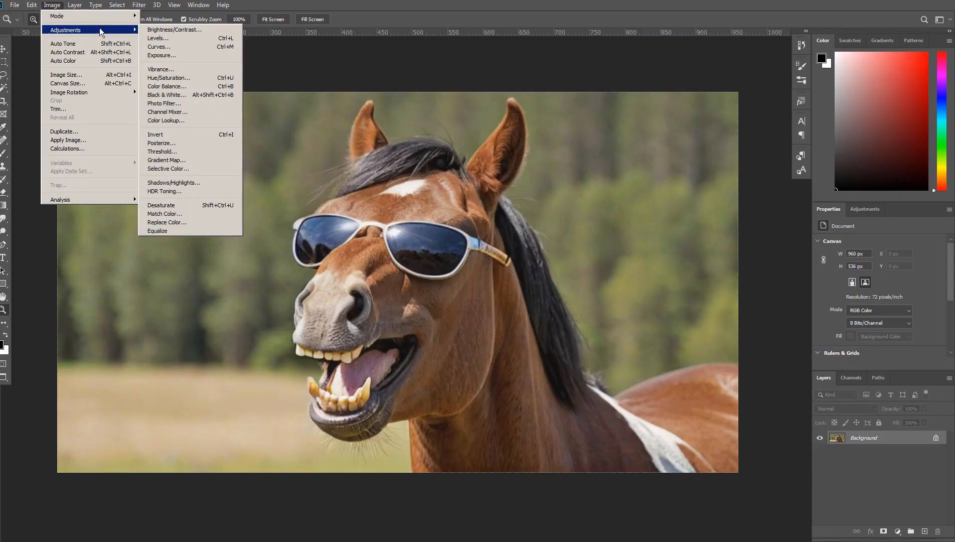
click(161, 68)
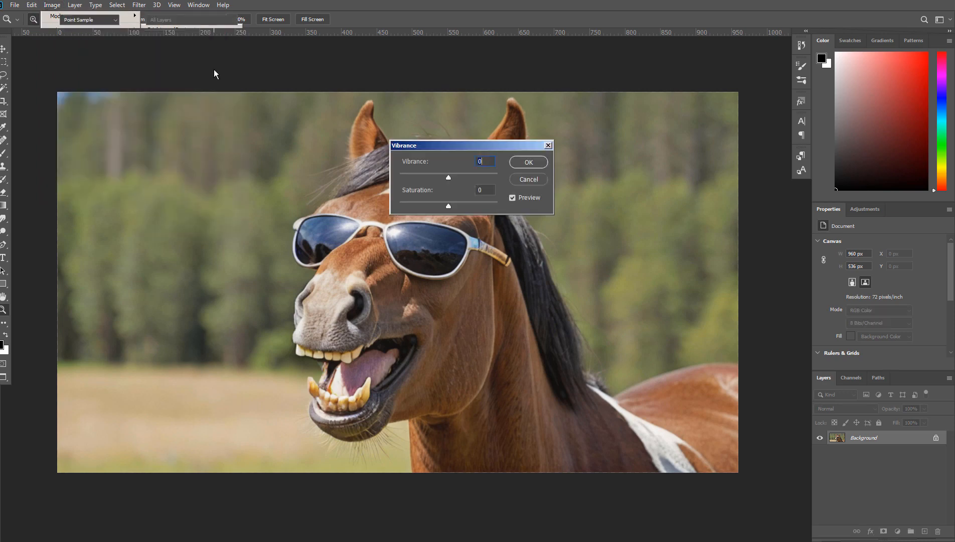
drag(449, 179, 499, 184)
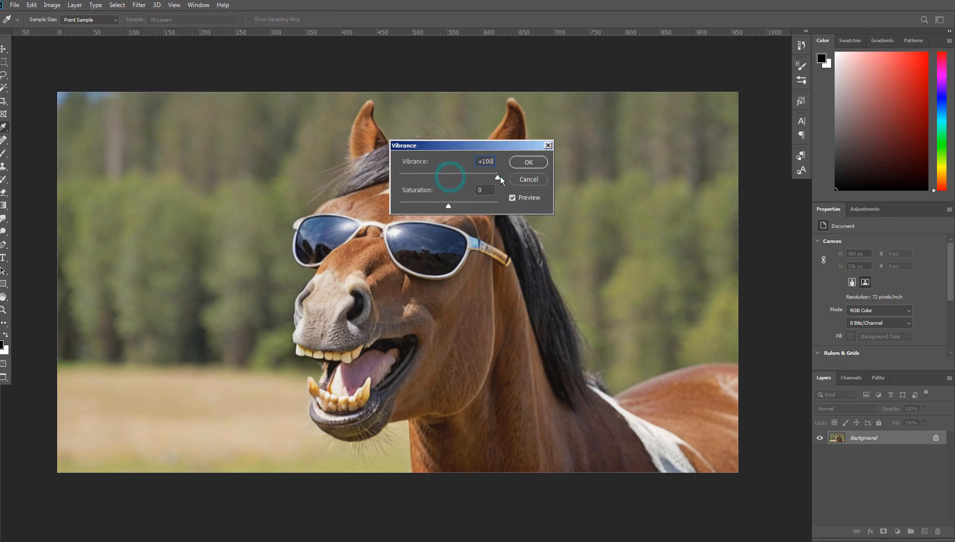
drag(448, 209, 472, 204)
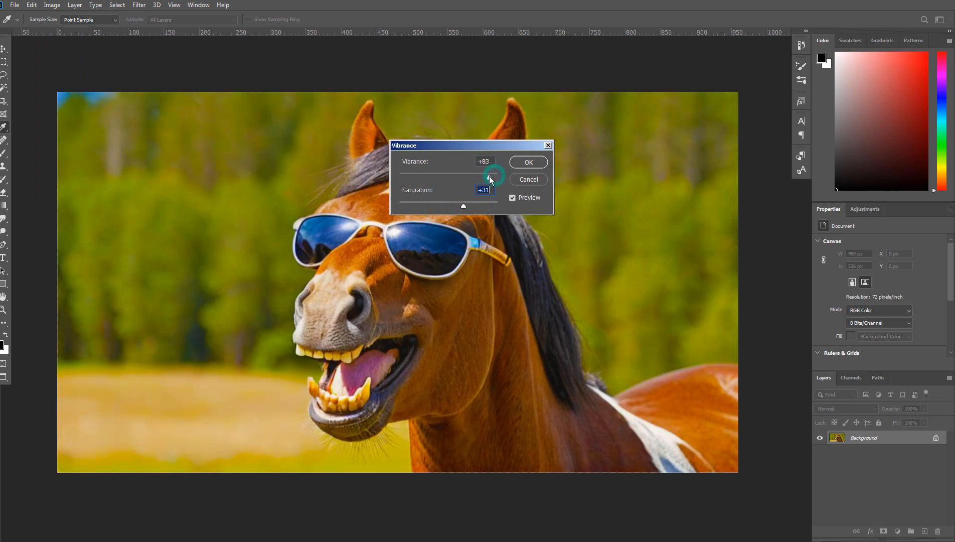
click(524, 160)
key(z)
Apply the automatic corrections Auto Contrast, Auto Tone and Auto Color to the horse image.
click(31, 5)
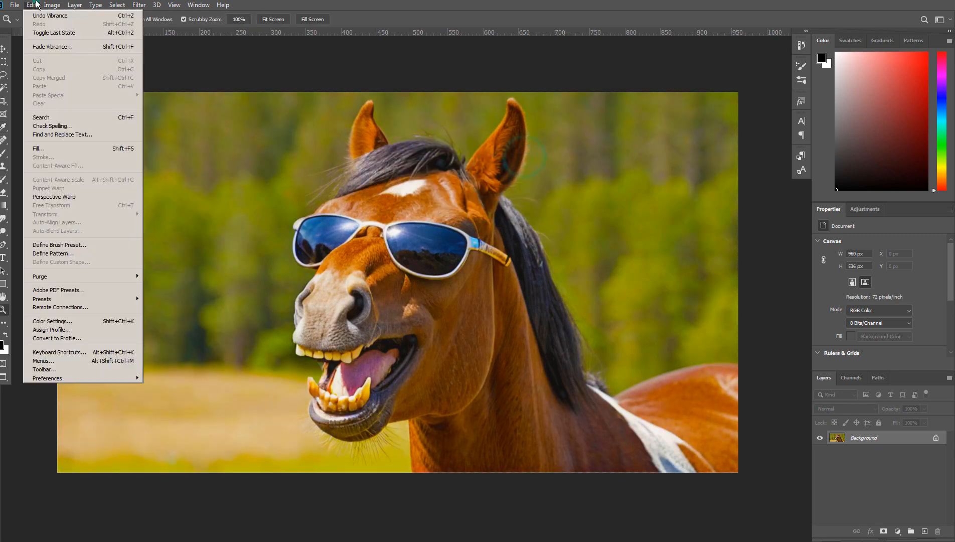
click(69, 49)
click(51, 4)
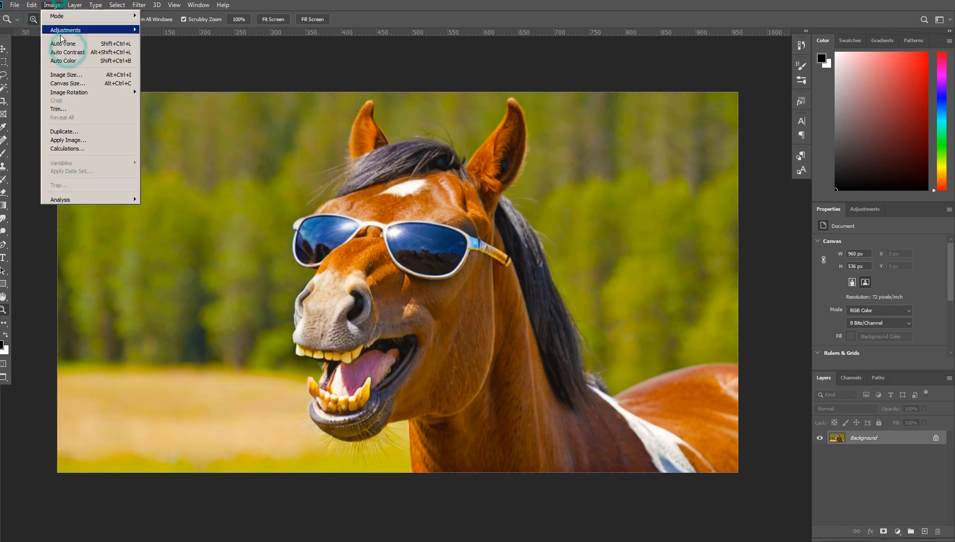
click(63, 42)
click(51, 5)
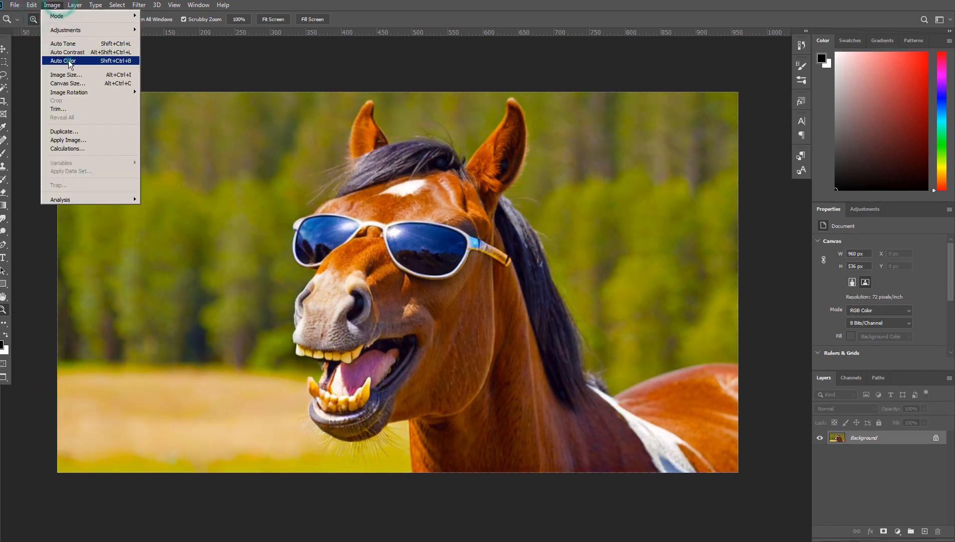
click(69, 61)
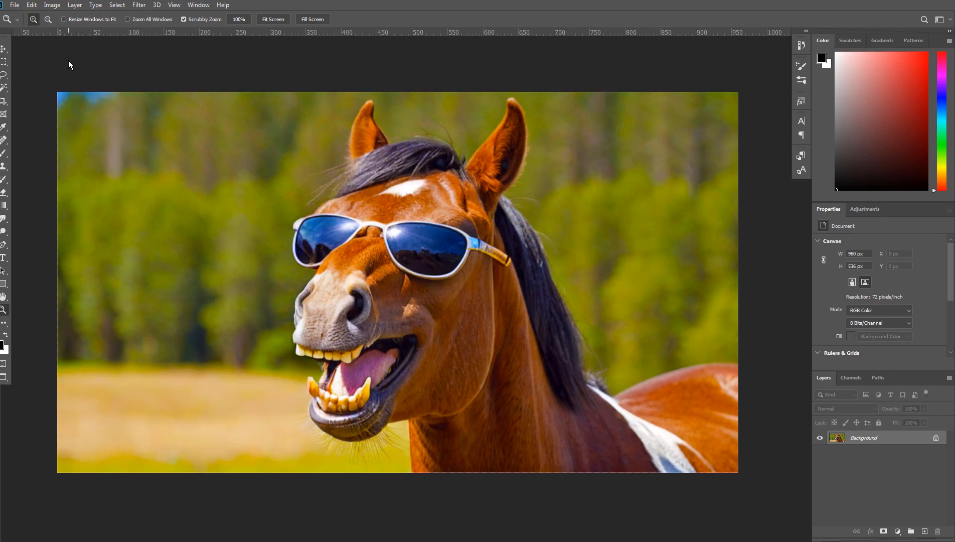
Brighten the midtones with a Levels adjustment, setting the RGB midtone input level to 1.13.
click(55, 5)
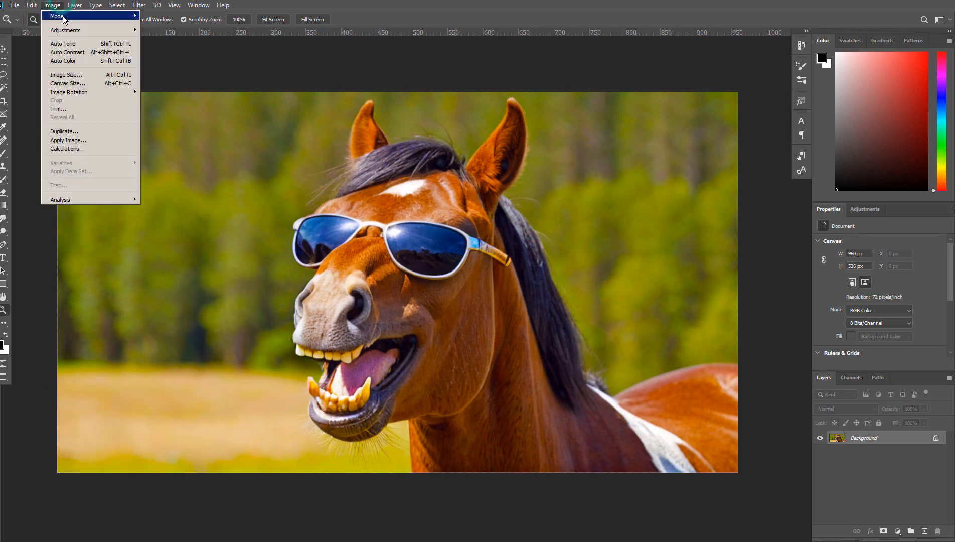
mouse_move(124, 33)
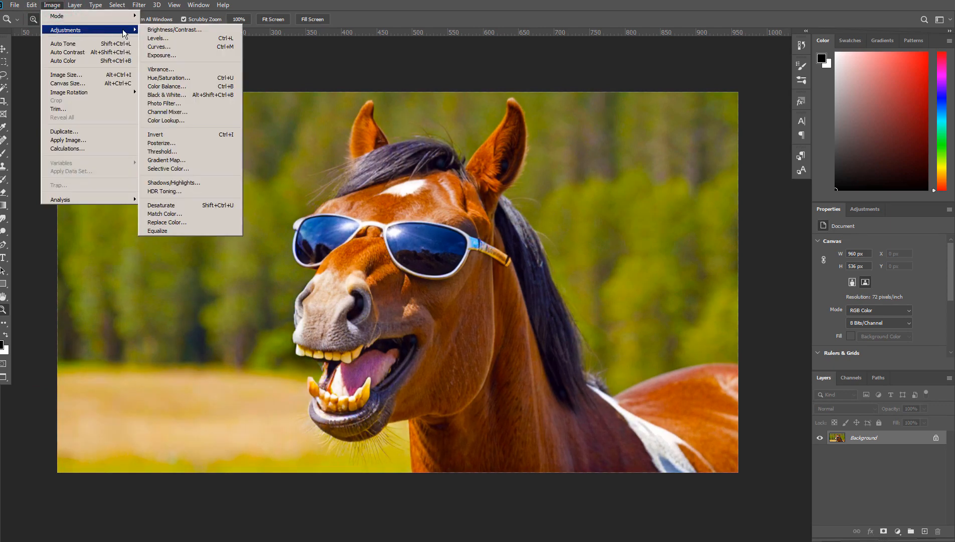
click(177, 38)
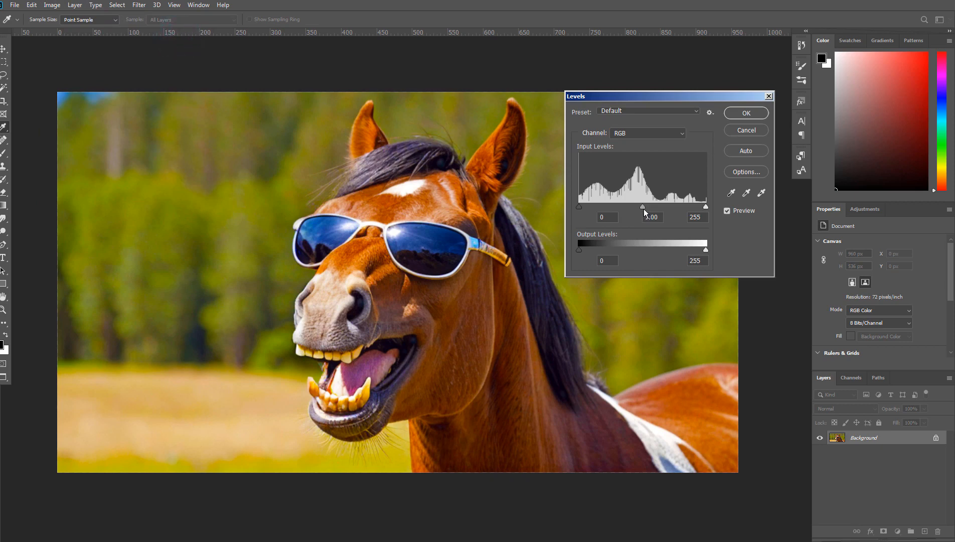
drag(644, 210, 638, 211)
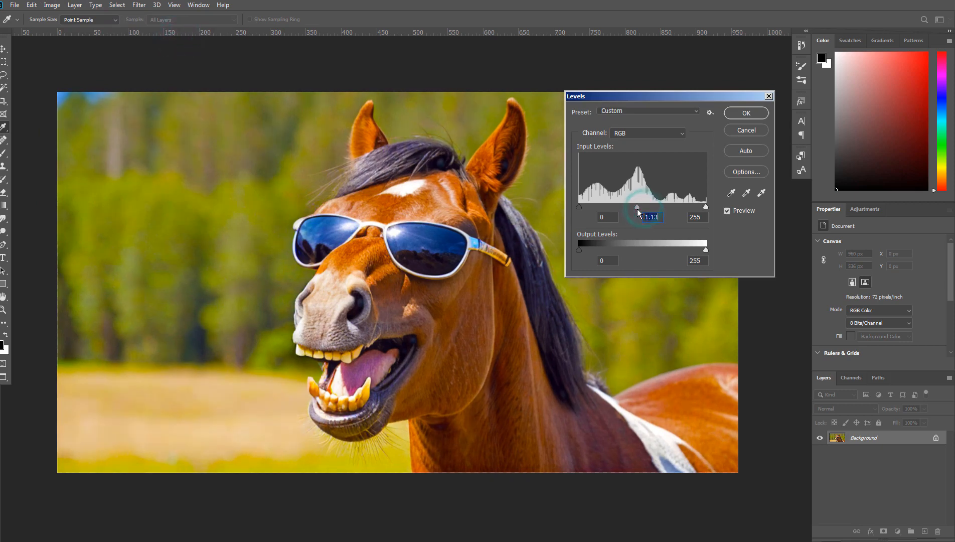
click(755, 115)
Apply an Exposure adjustment with exposure +0.13 and offset -0.0138.
click(52, 5)
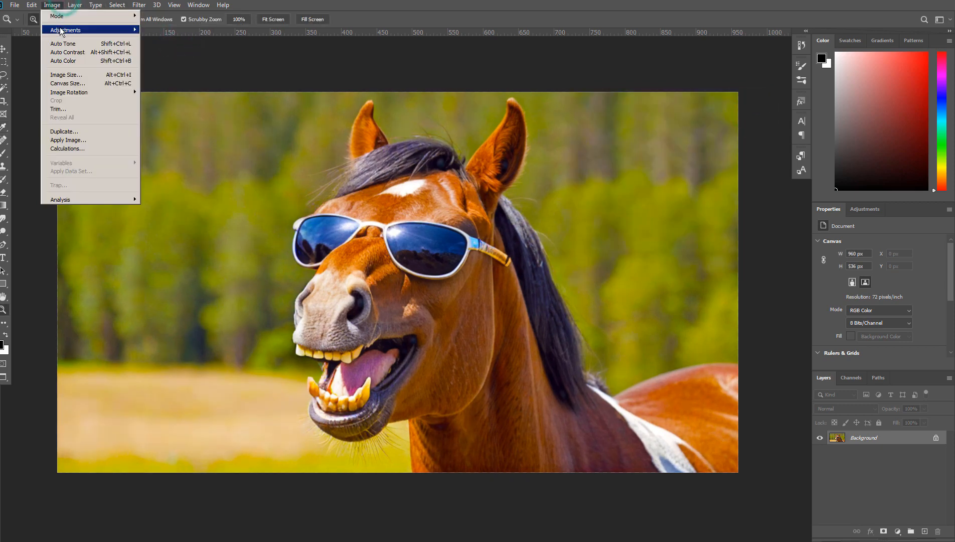
mouse_move(60, 31)
click(160, 55)
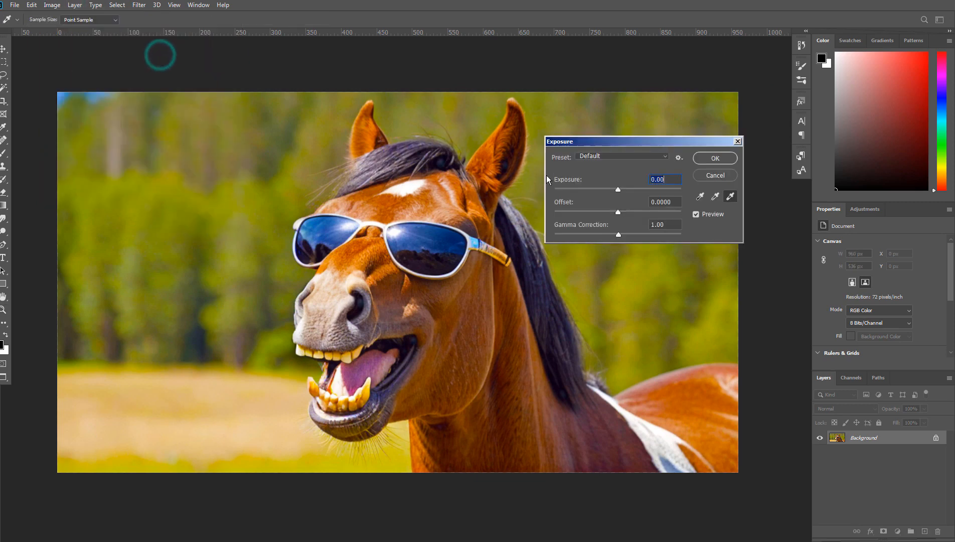
drag(621, 194, 617, 215)
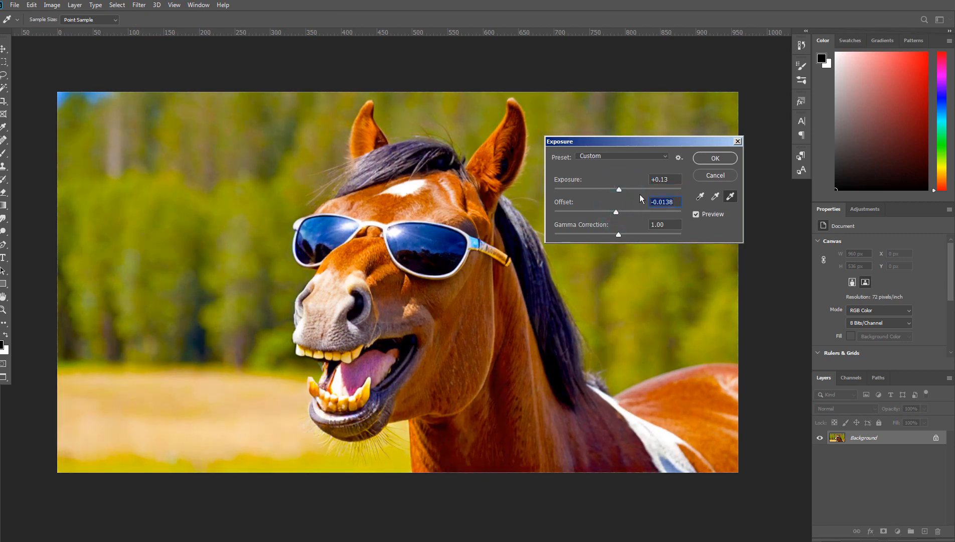
click(699, 159)
key(z)
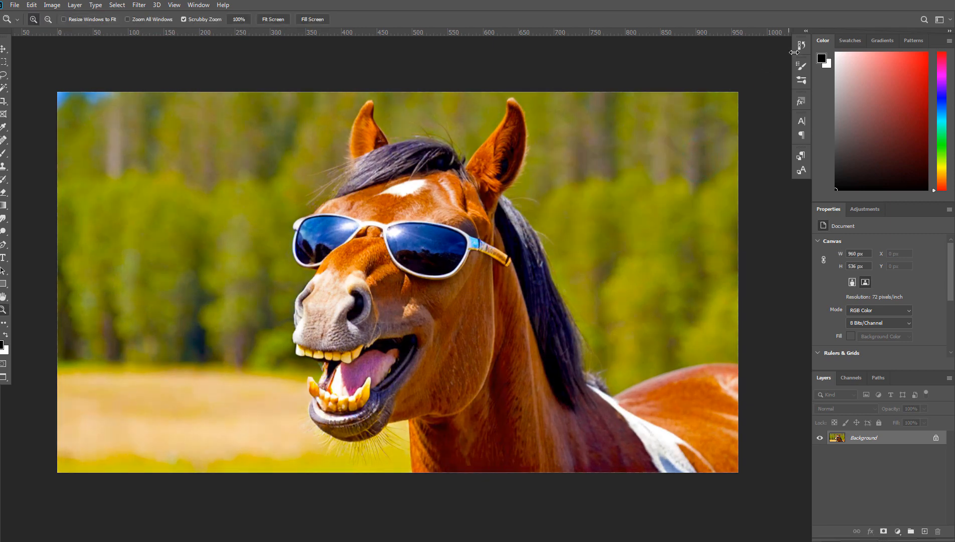
Compare the original image with the Exposure state in the history, ending on the fully adjusted version.
click(801, 46)
click(761, 57)
click(748, 127)
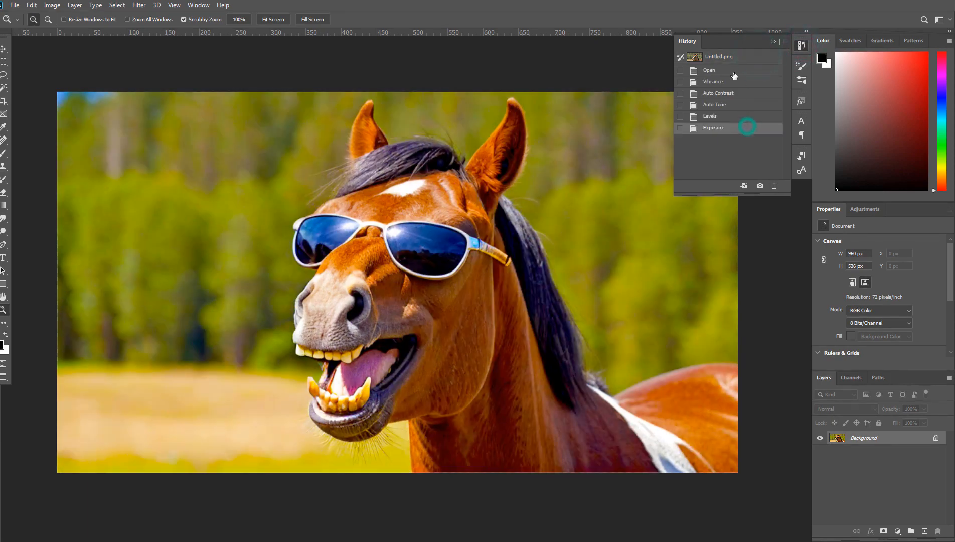
click(730, 56)
click(738, 128)
click(730, 58)
click(743, 128)
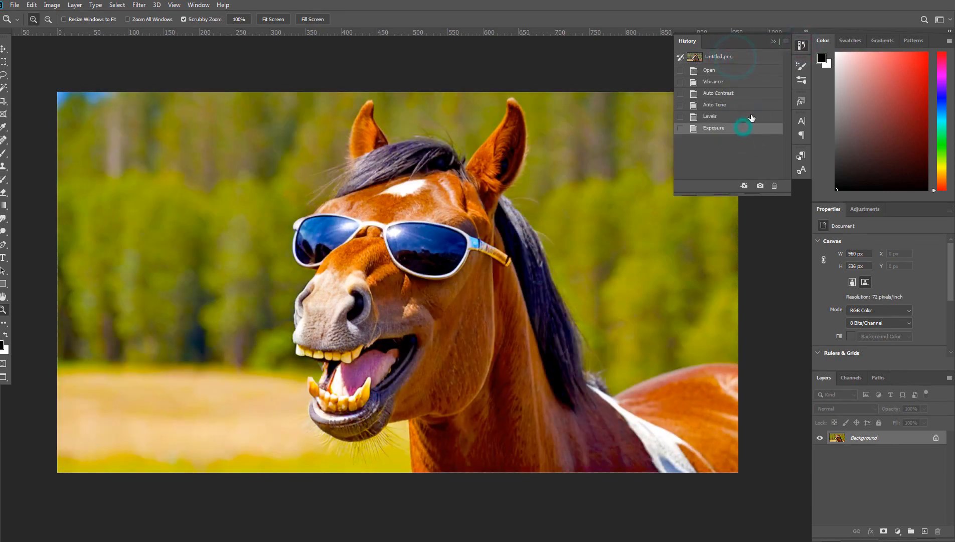
click(801, 45)
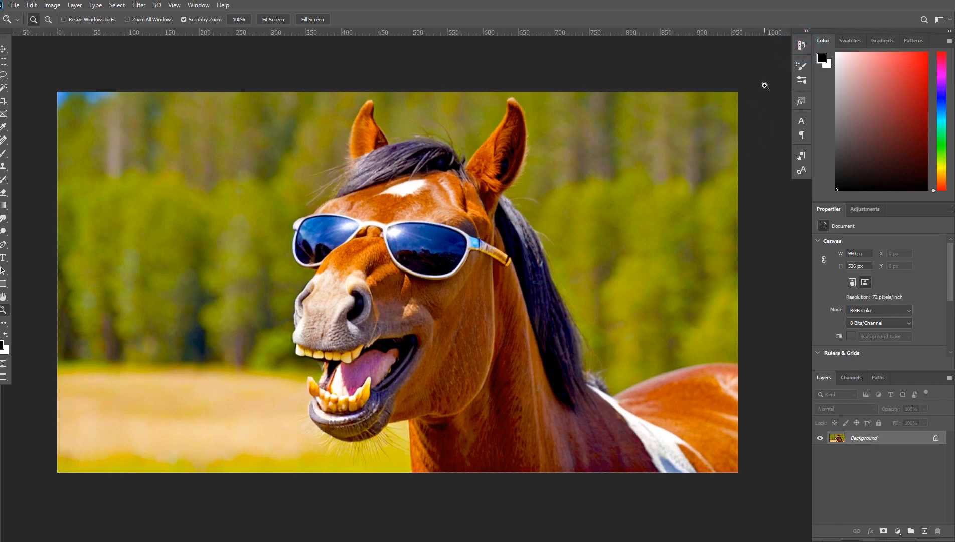